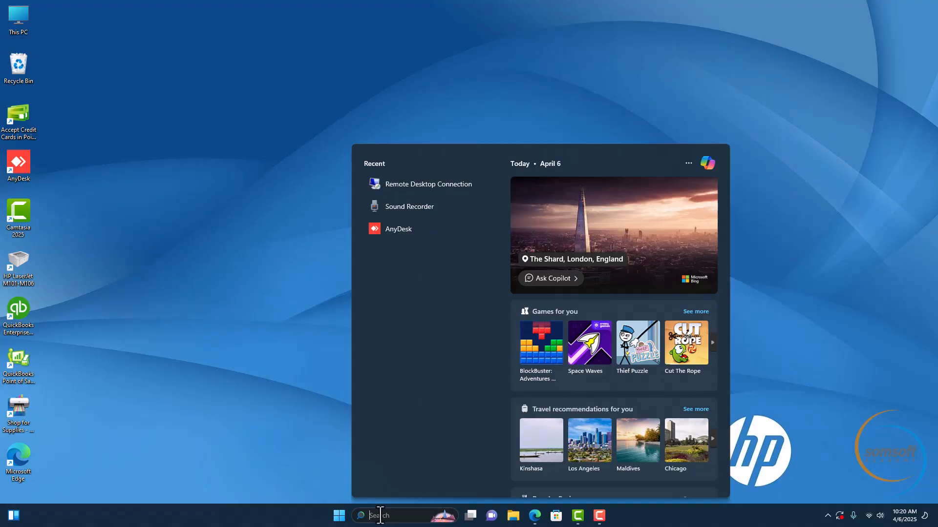
# - Open Remote Desktop Connection and connect to the computer 47.254.153.250 with the saved credentials
pyautogui.write('remo')
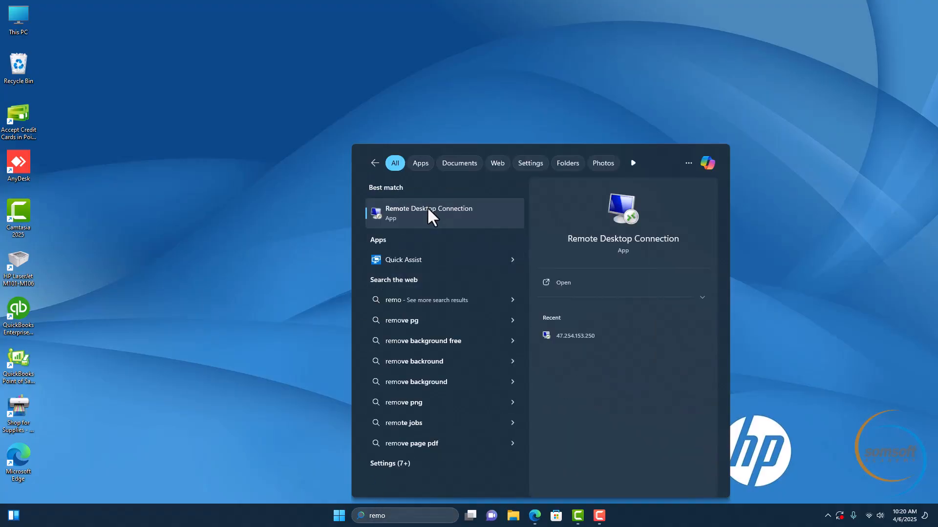
pyautogui.click(427, 207)
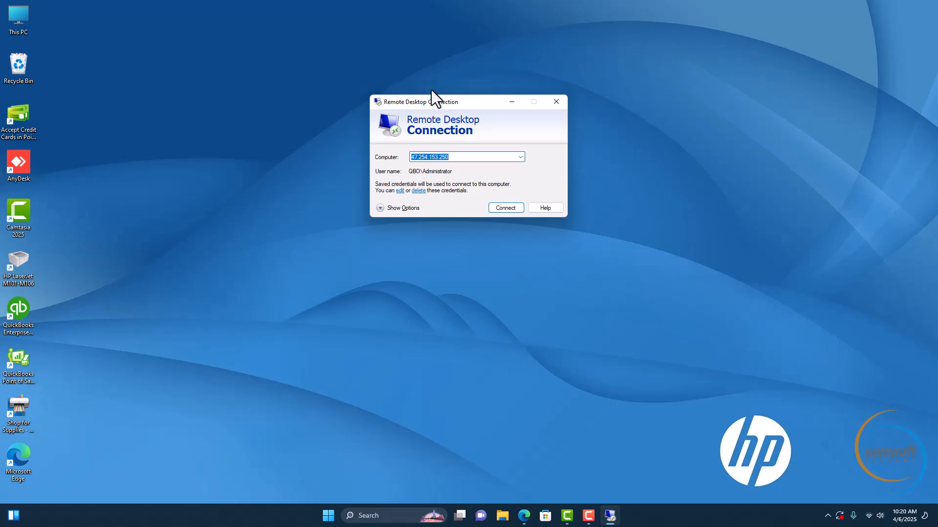
pyautogui.moveTo(438, 102); pyautogui.dragTo(364, 191)
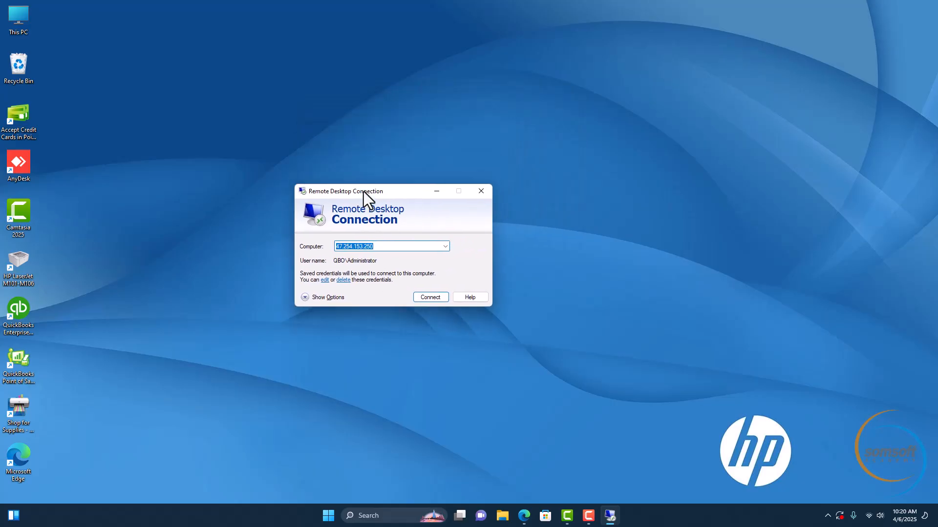
pyautogui.click(431, 296)
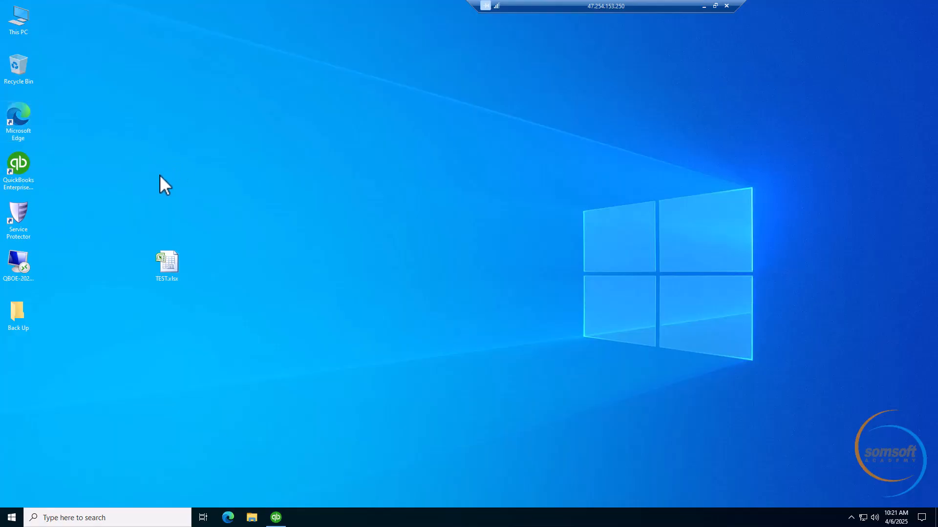
# - Switch to Microsoft Edge on the remote desktop and open the Gmail inbox at gmail.com
pyautogui.doubleClick(16, 120)
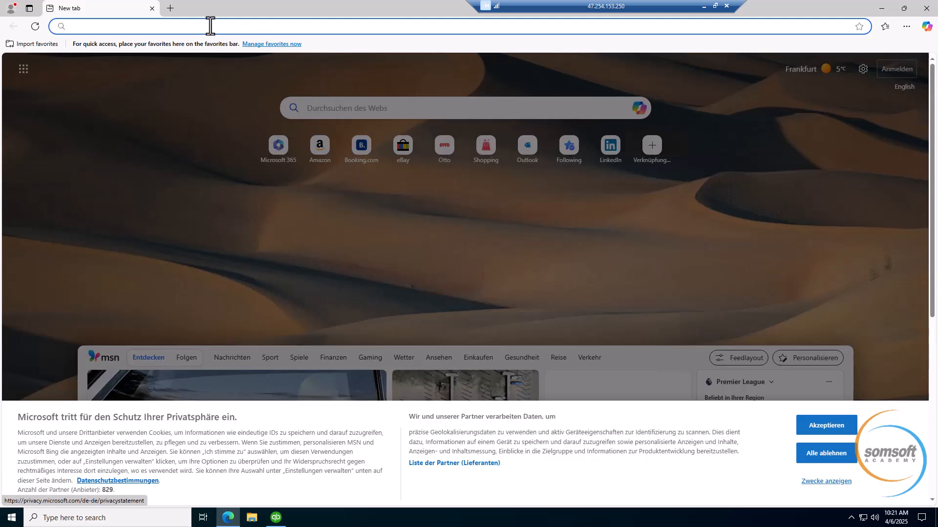
pyautogui.click(210, 26)
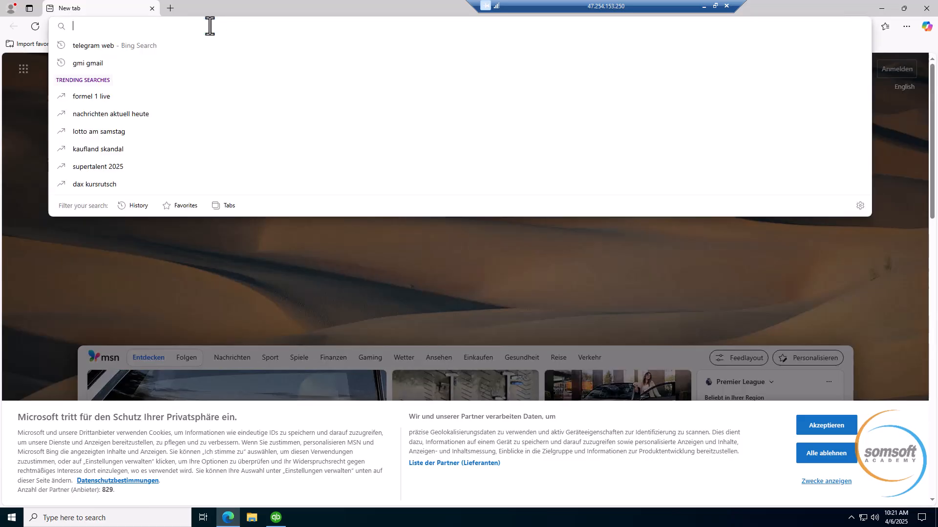
pyautogui.write('gm')
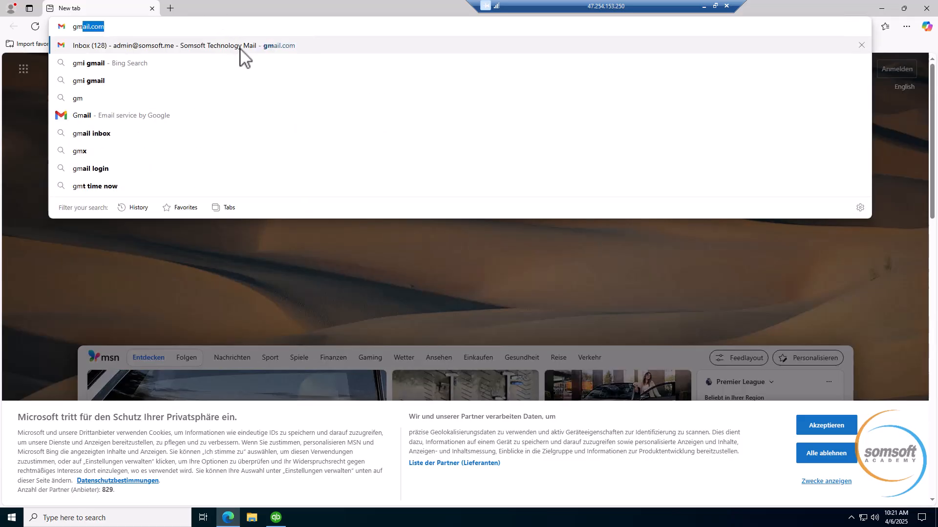
pyautogui.click(241, 49)
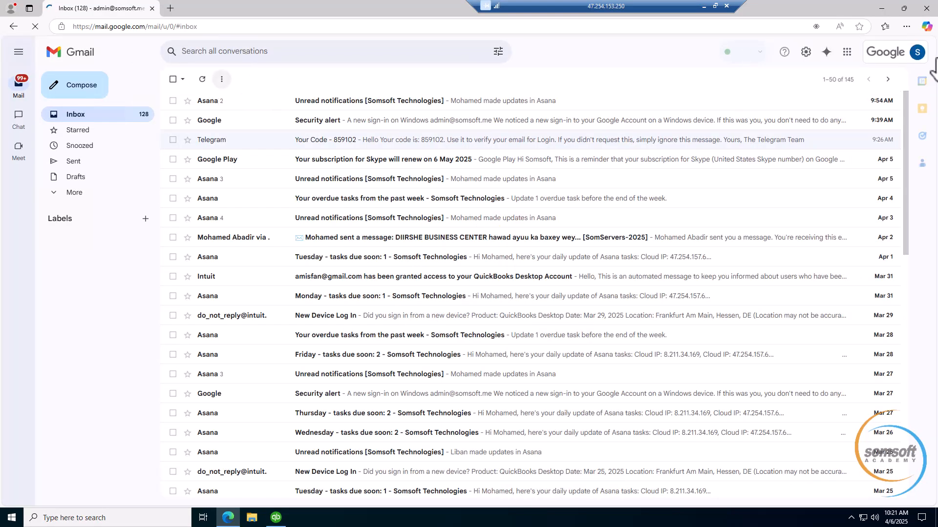
# - Open Google Drive from the Gmail inbox and go to My Drive
pyautogui.click(847, 51)
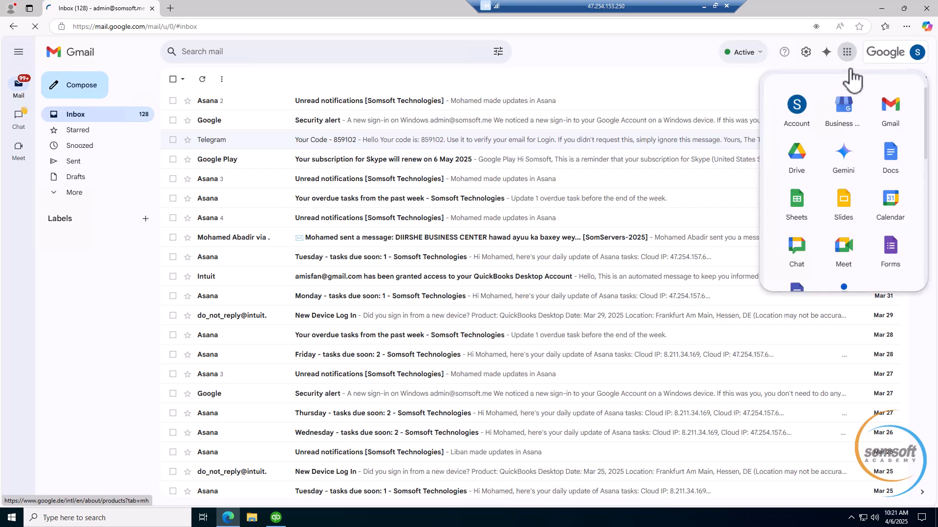
pyautogui.click(799, 167)
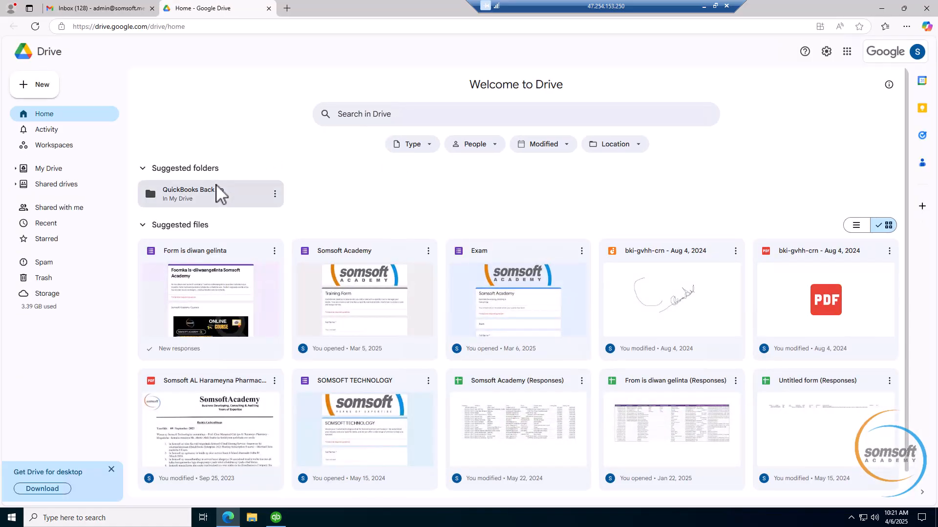
pyautogui.click(47, 170)
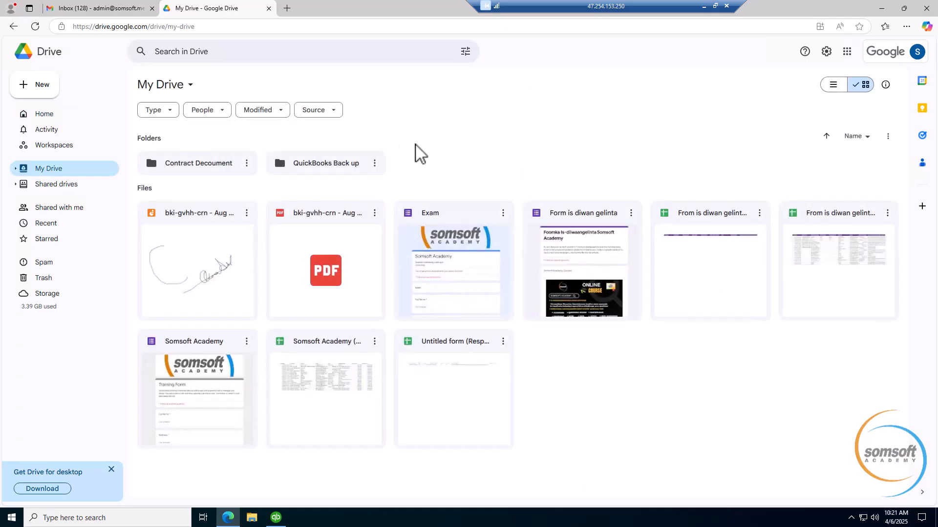
# - Create a new folder named "QuickBooks BackUp 2025" in My Drive
pyautogui.rightClick(445, 126)
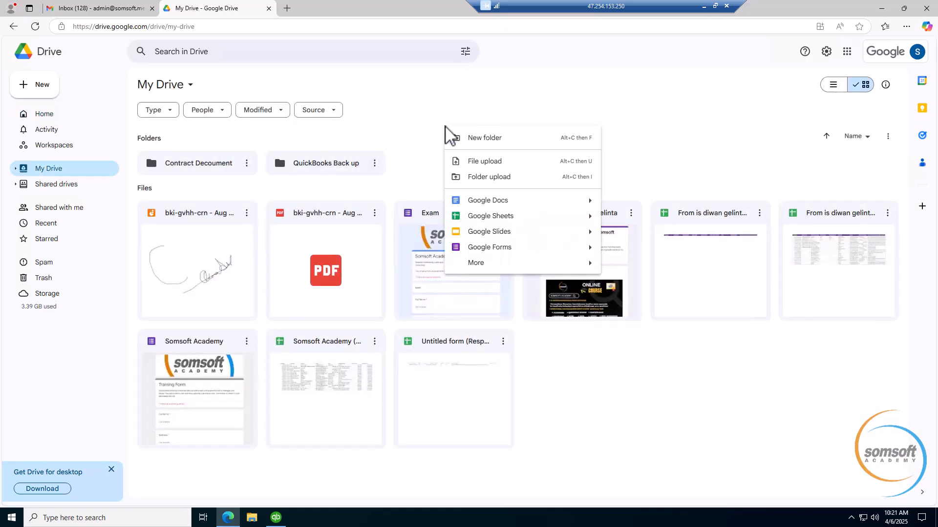
pyautogui.click(488, 140)
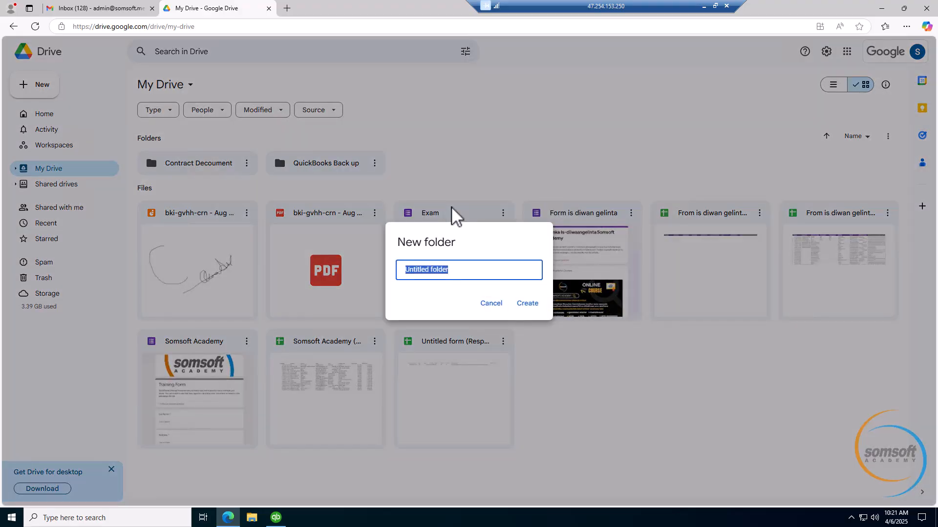
pyautogui.write('Back')
pyautogui.press('BackSpace')
pyautogui.press('BackSpace')
pyautogui.write('QuickBooks BackUp 2025')
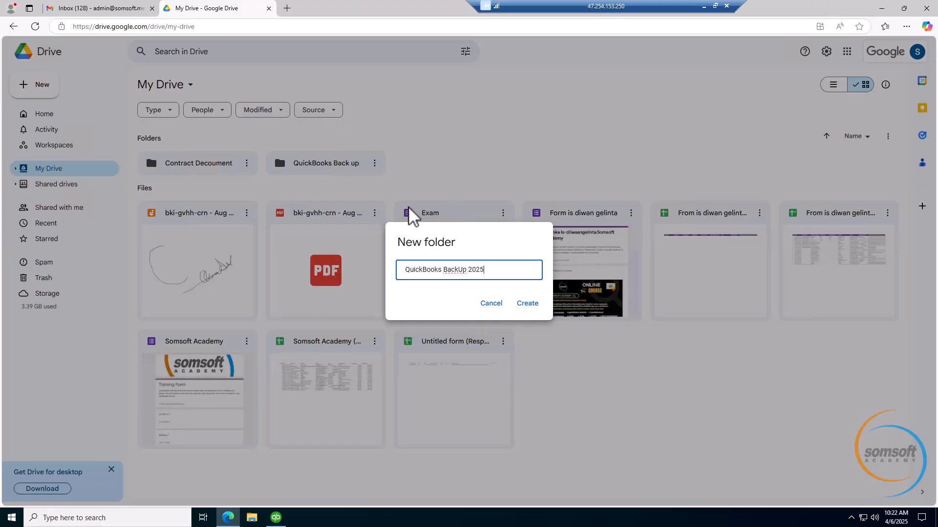
pyautogui.click(528, 304)
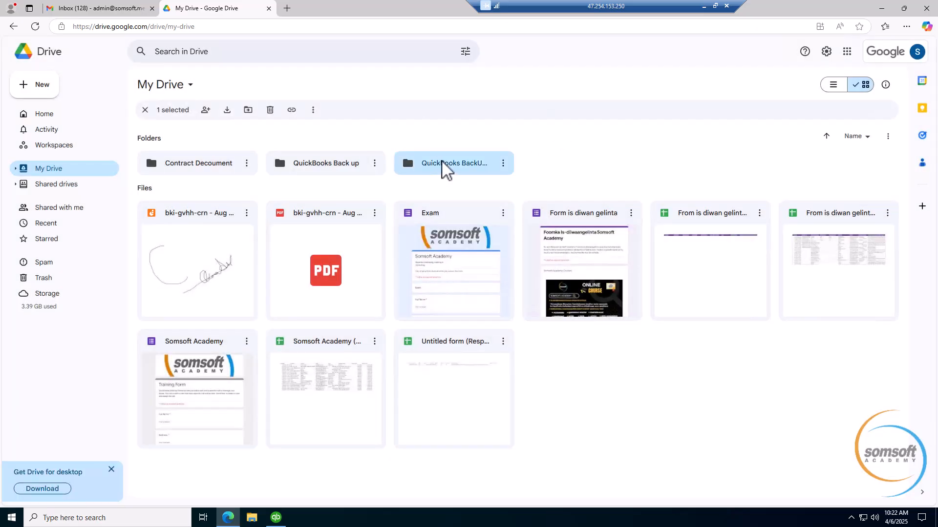
# - Upload the desktop's "Back Up" folder into the "QuickBooks BackUp 2025" Drive folder and dismiss the upload notice
pyautogui.doubleClick(443, 163)
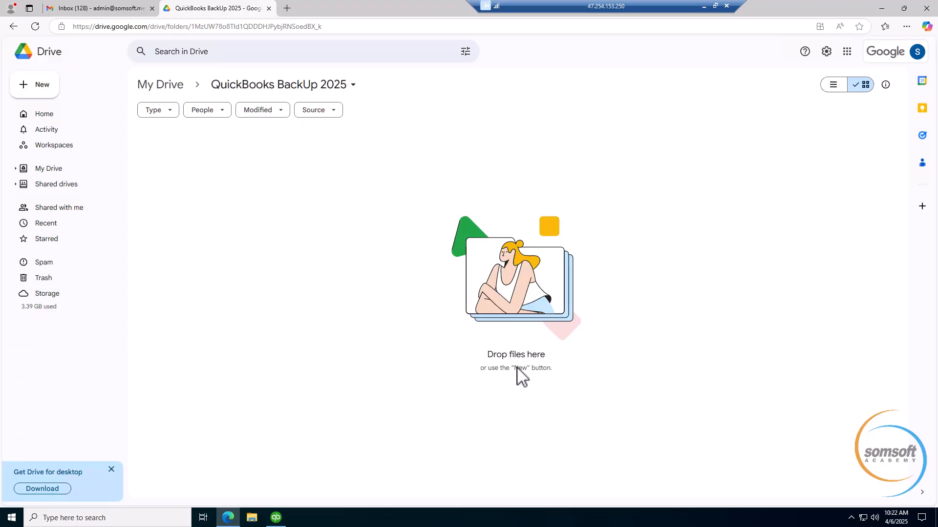
pyautogui.rightClick(285, 218)
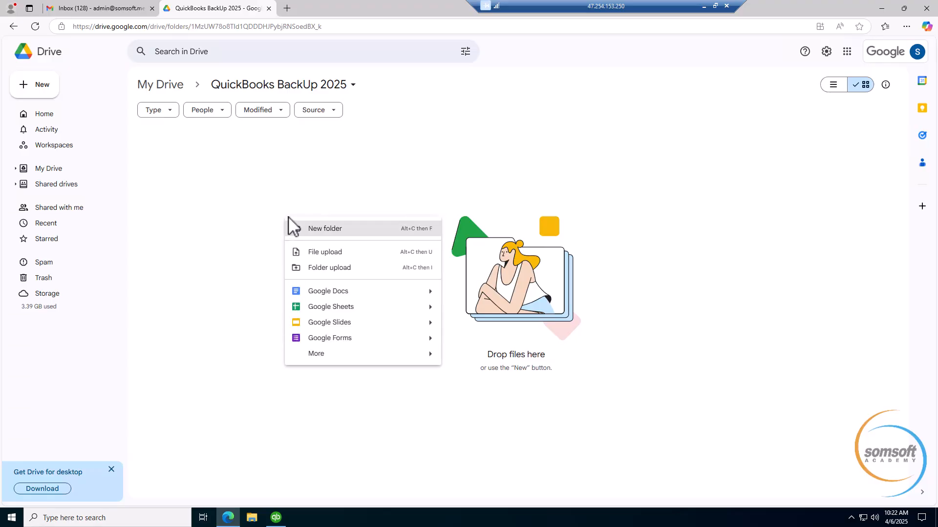
pyautogui.click(350, 269)
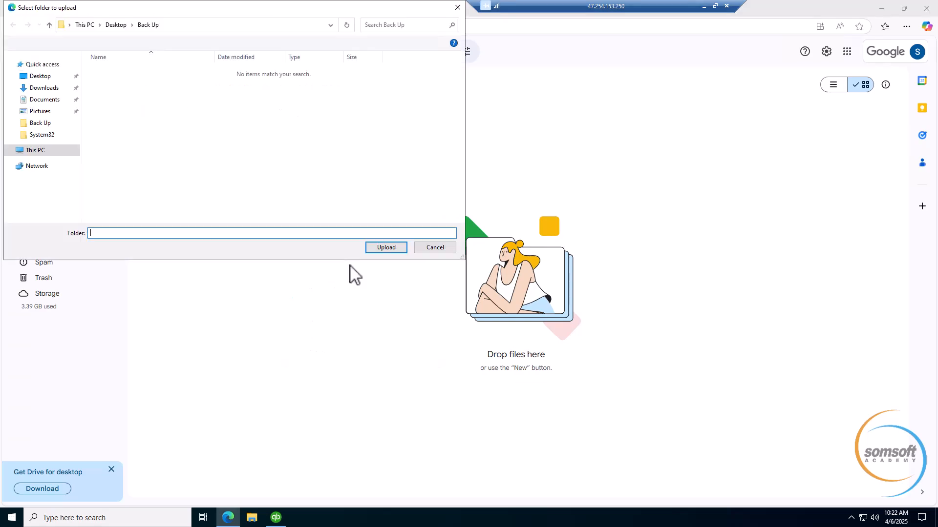
pyautogui.click(115, 25)
pyautogui.click(102, 72)
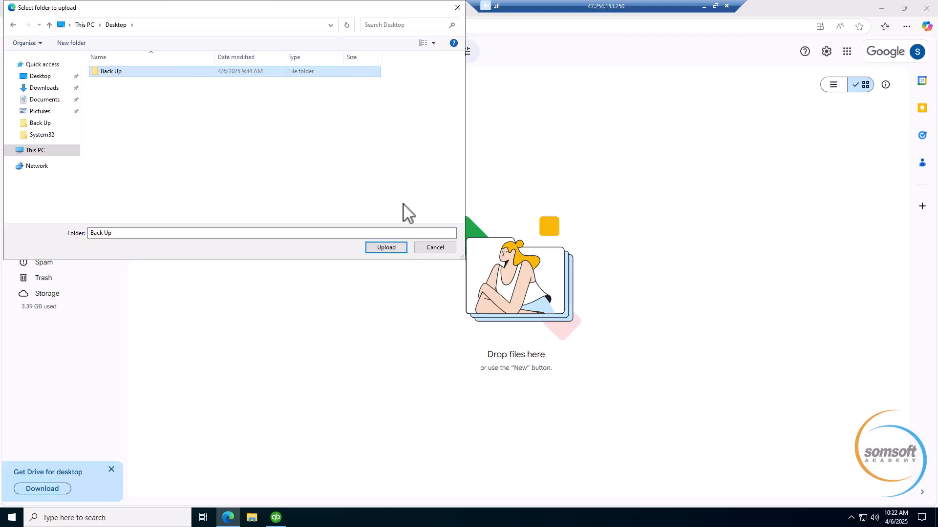
pyautogui.click(390, 249)
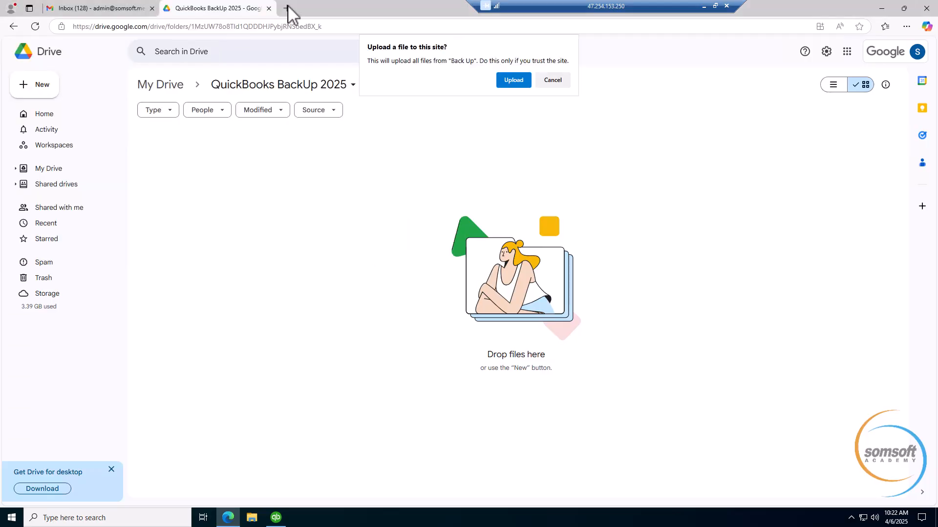
pyautogui.click(513, 80)
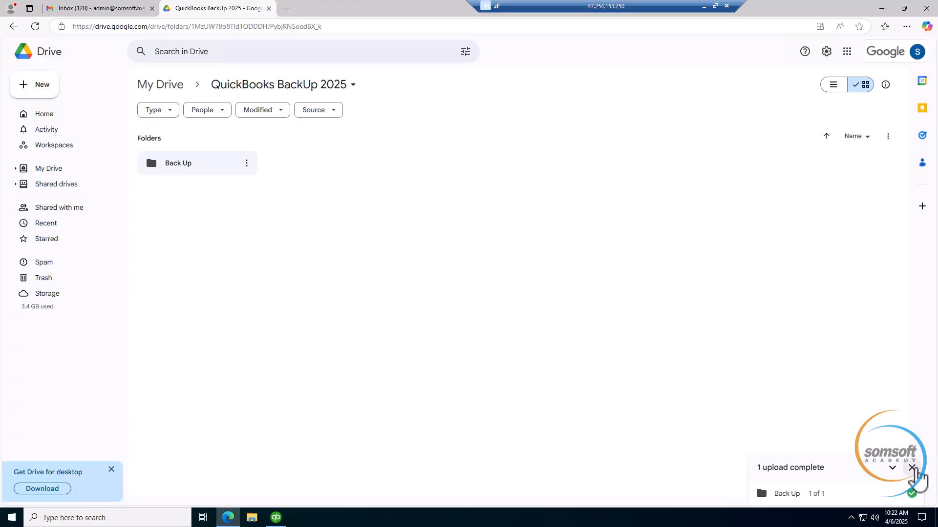
pyautogui.click(912, 468)
# - Check the contents of the uploaded "Back Up" folder and return to "QuickBooks BackUp 2025"
pyautogui.click(185, 165)
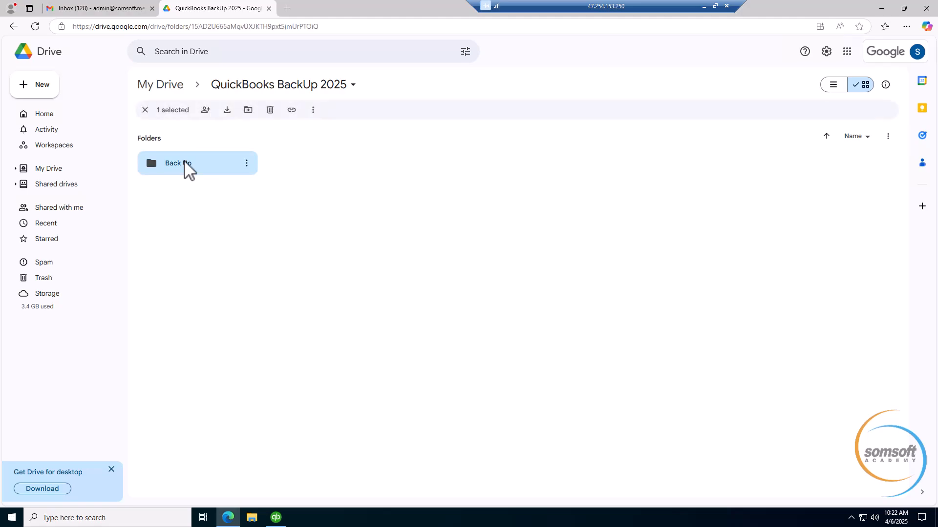
pyautogui.doubleClick(185, 164)
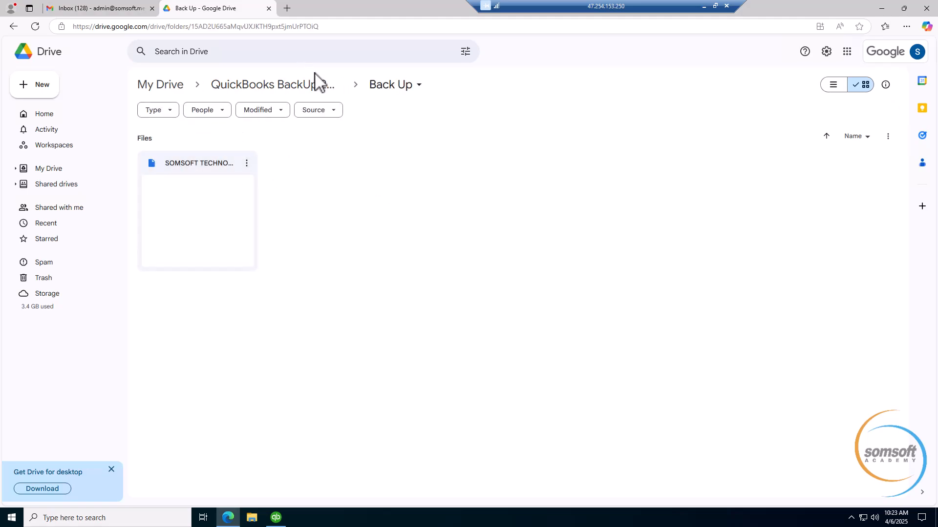
pyautogui.click(316, 86)
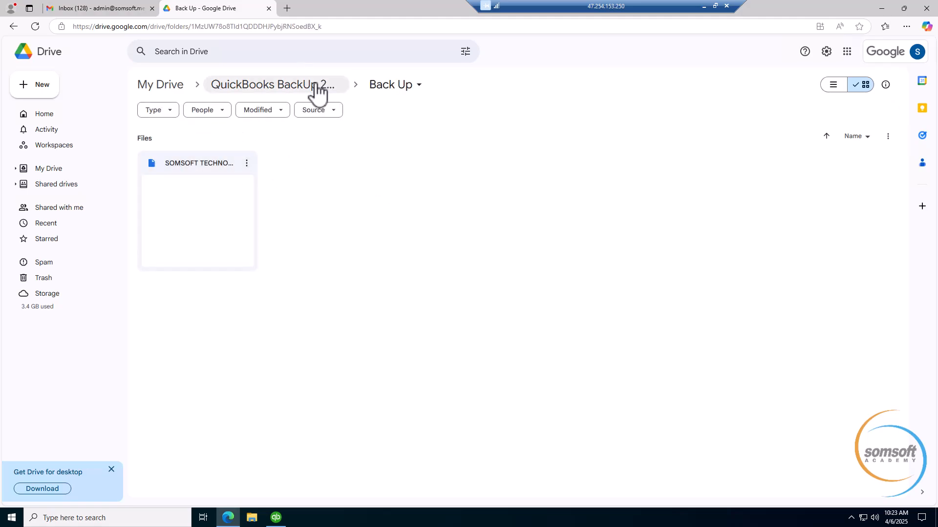
# - Upload the file "SOMSOFT TECHNOLOGY LLC (Backup Apr 06,2025 09 44 AM).QBB" into the "QuickBooks BackUp 2025" folder
pyautogui.rightClick(324, 162)
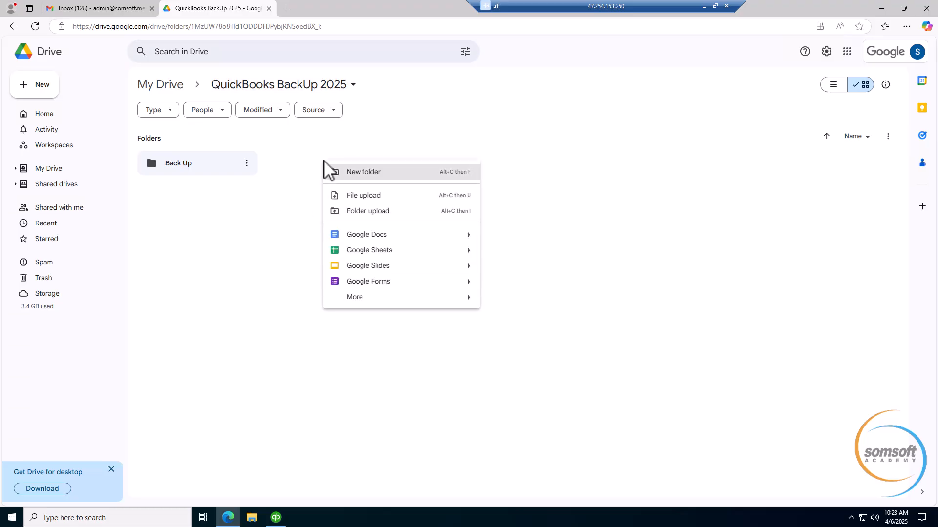
pyautogui.click(348, 204)
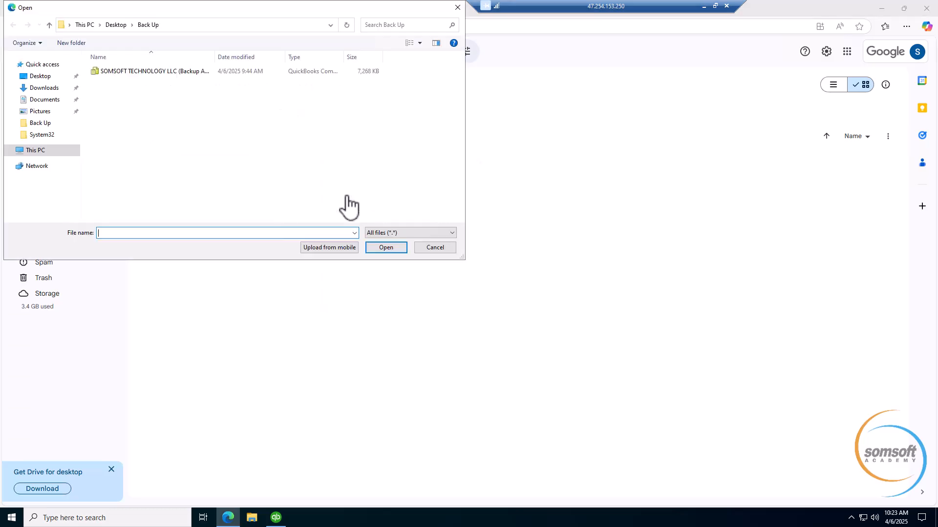
pyautogui.click(122, 72)
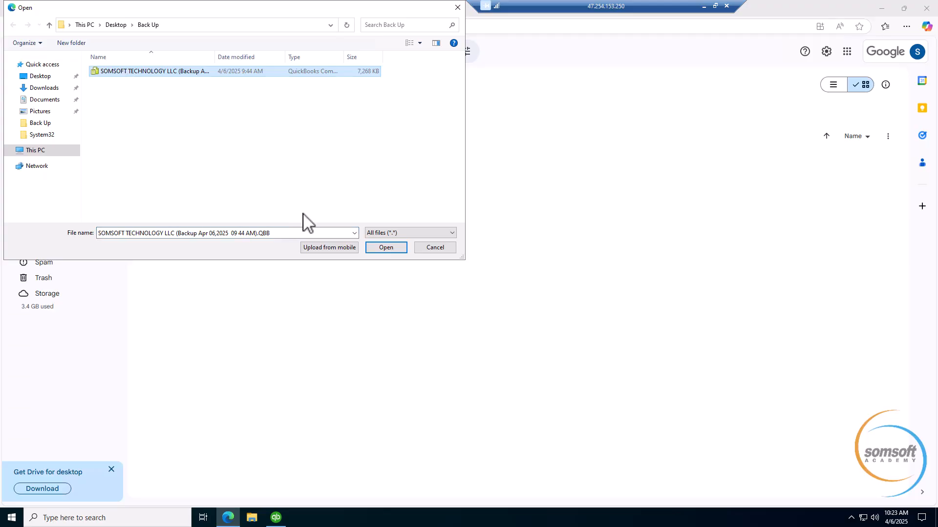
pyautogui.click(386, 247)
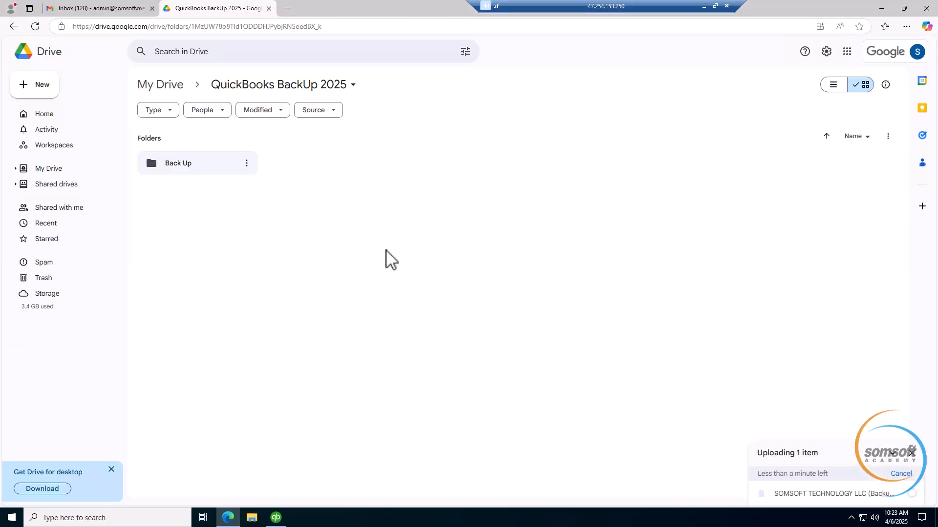